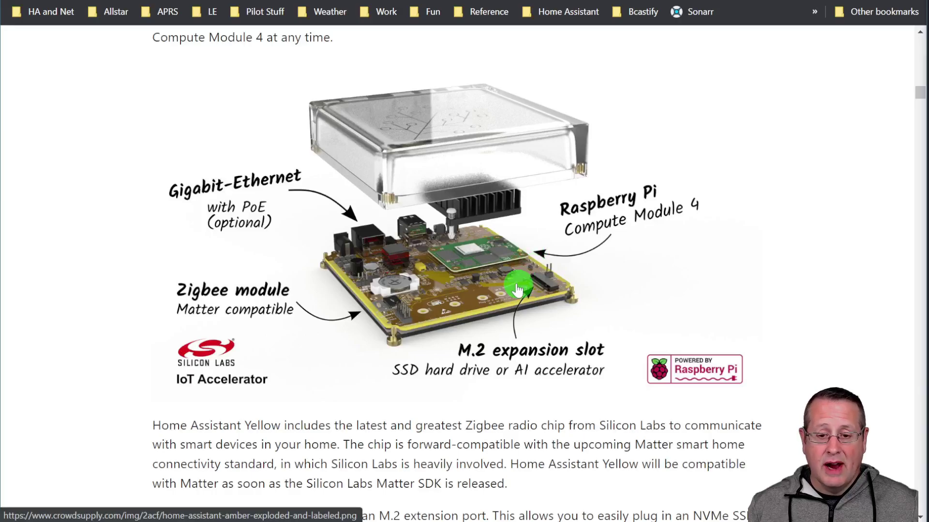
Step: Scroll the Crowd Supply Yellow page down to the configurable M.2 storage upgrade diagrams
scroll(525, 298, down, 6)
scroll(520, 306, down, 20)
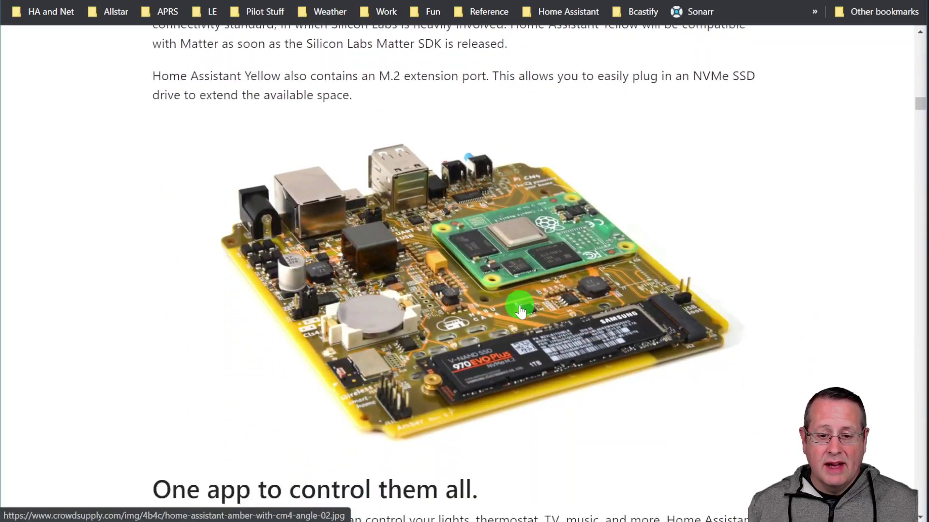
scroll(519, 304, down, 20)
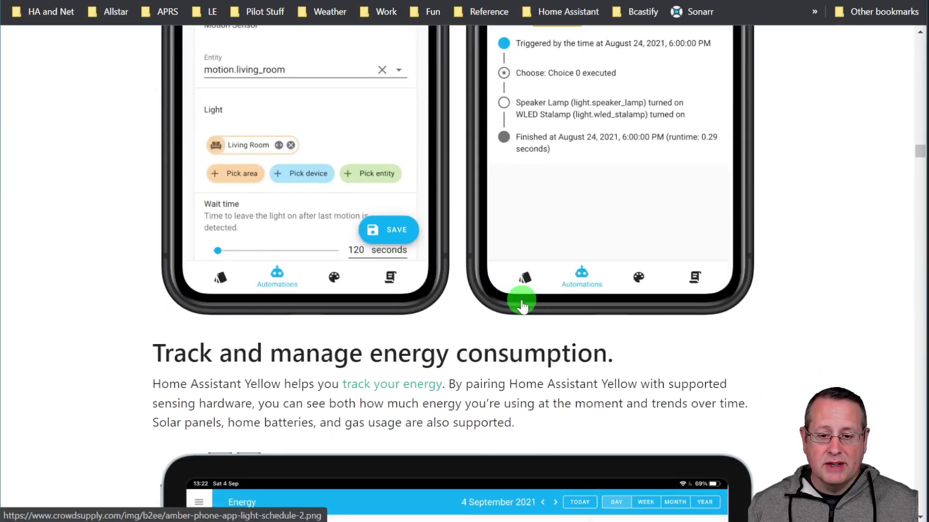
scroll(520, 302, down, 20)
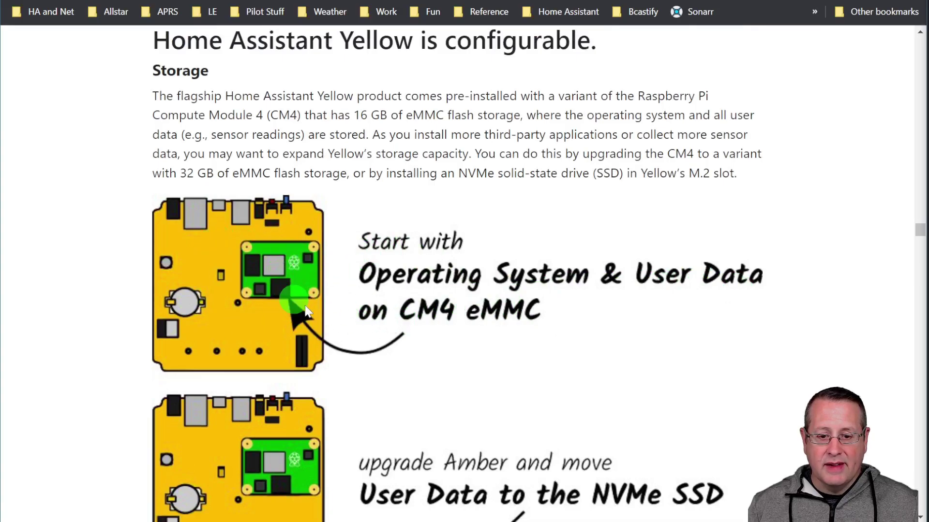
scroll(486, 302, down, 4)
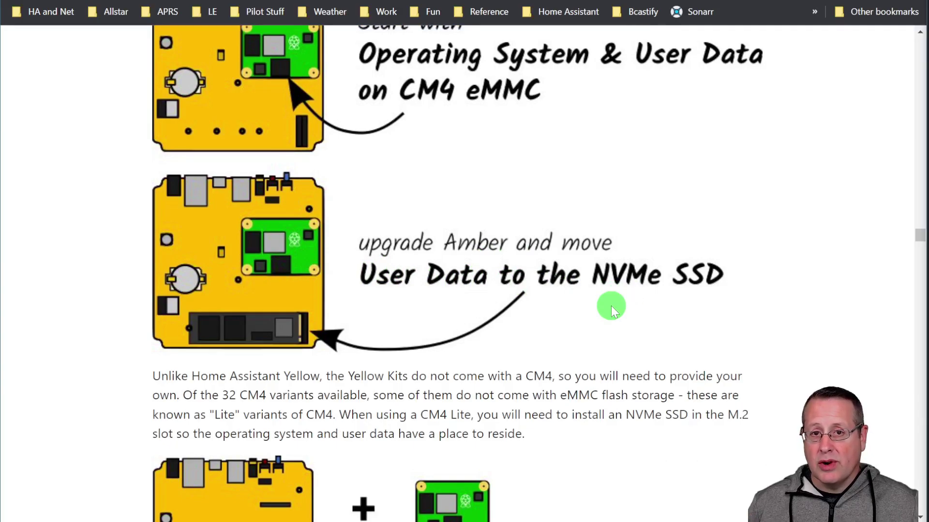
scroll(611, 305, down, 6)
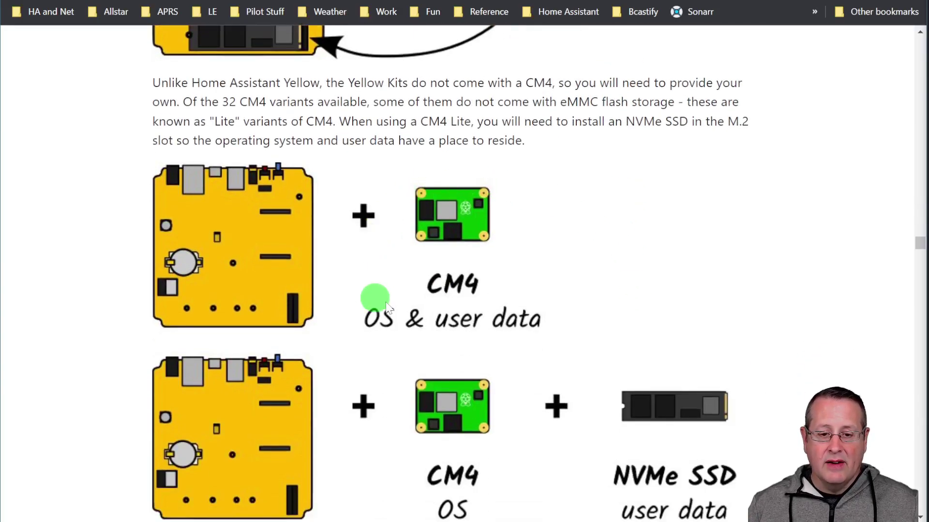
scroll(402, 285, down, 3)
scroll(427, 277, down, 5)
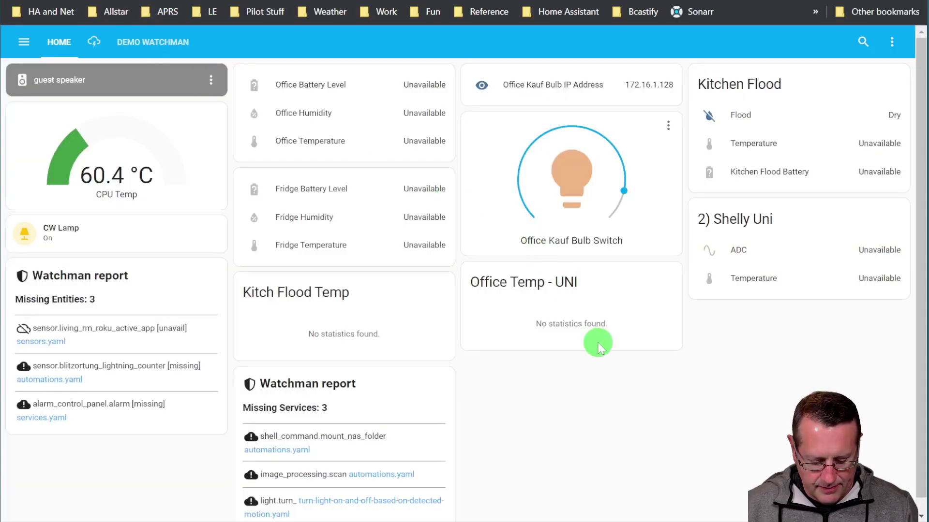
Step: Go to the Hardware page by quick-searching 'hard'
key(c)
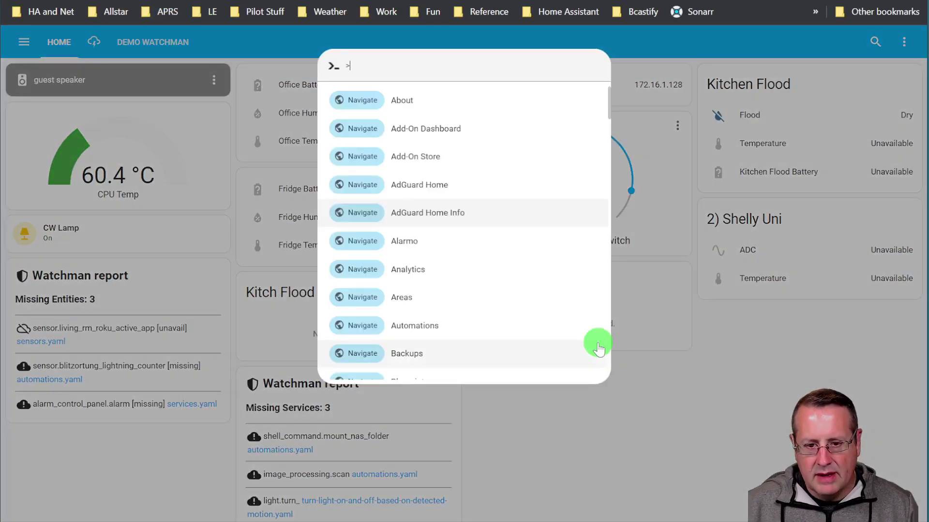
text(hard)
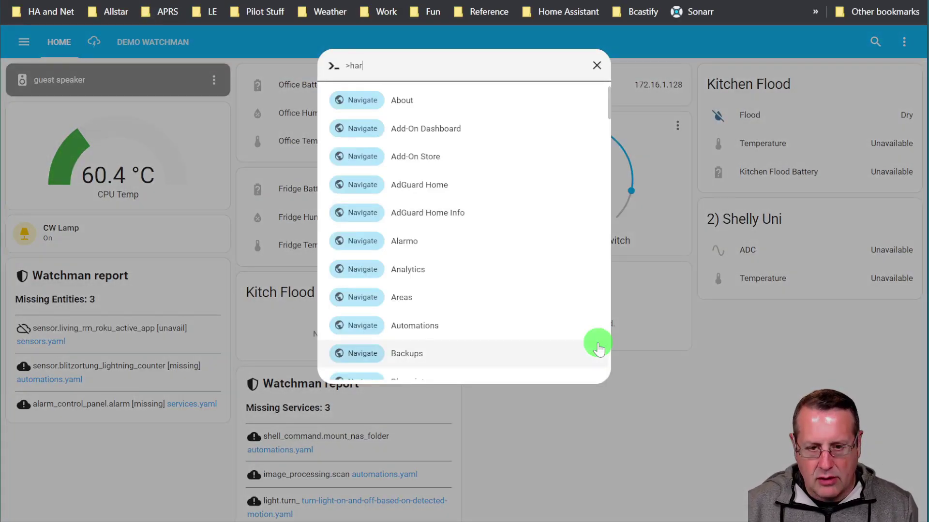
click(469, 102)
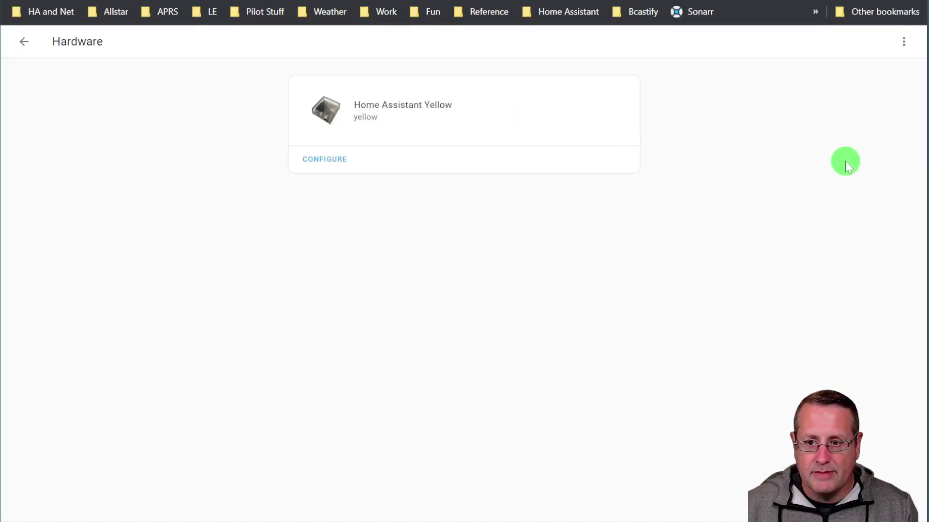
Step: List all hardware and expand nvme0n1 to confirm the NVMe drive is detected
click(906, 42)
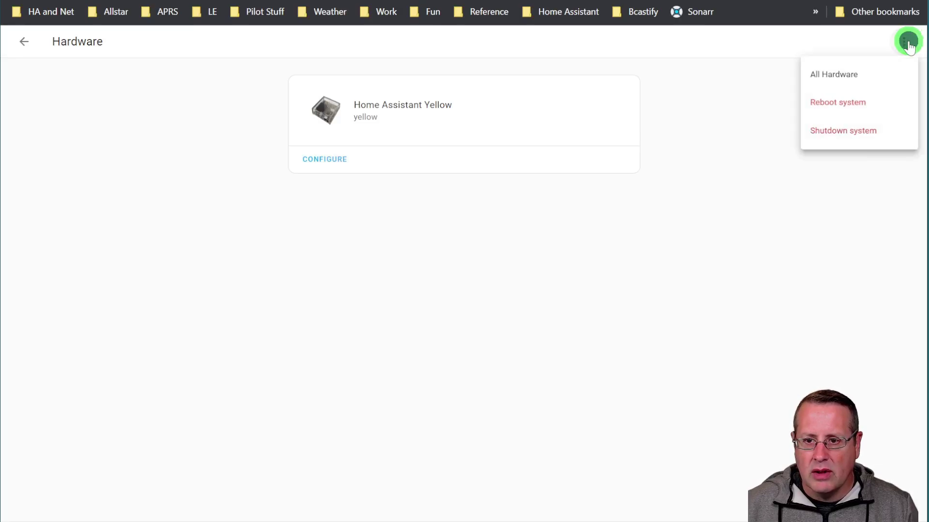
click(864, 78)
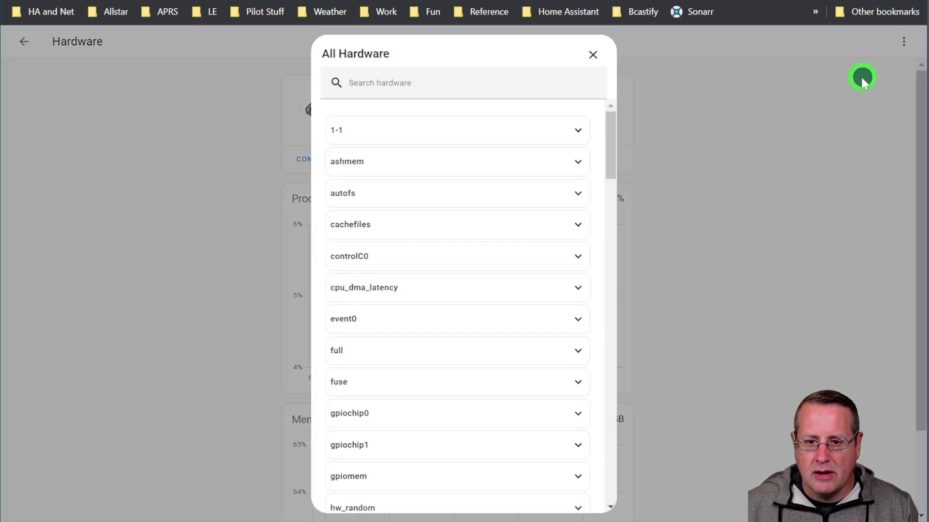
scroll(487, 232, down, 12)
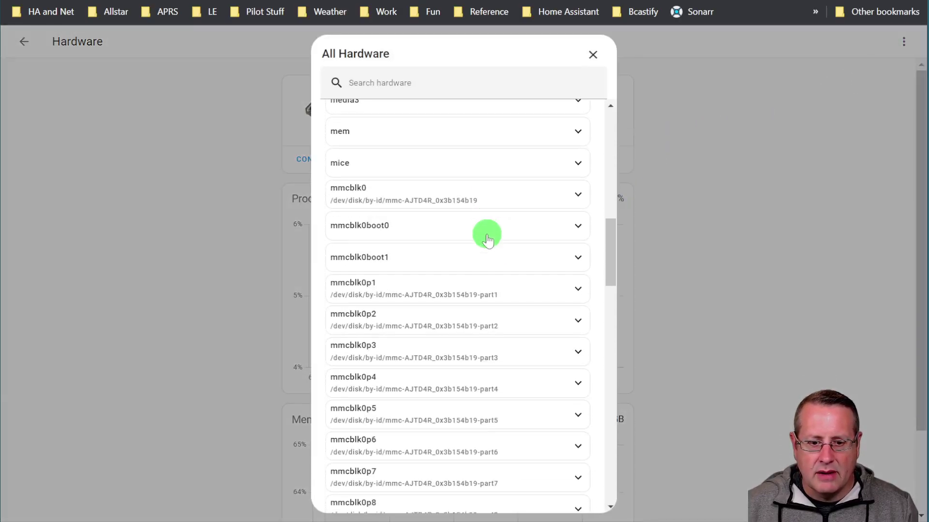
scroll(487, 237, down, 9)
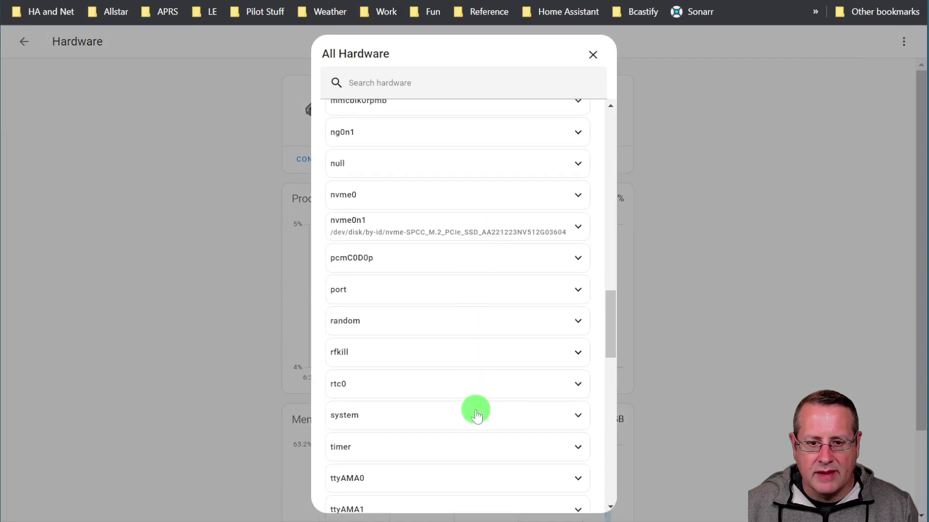
click(399, 233)
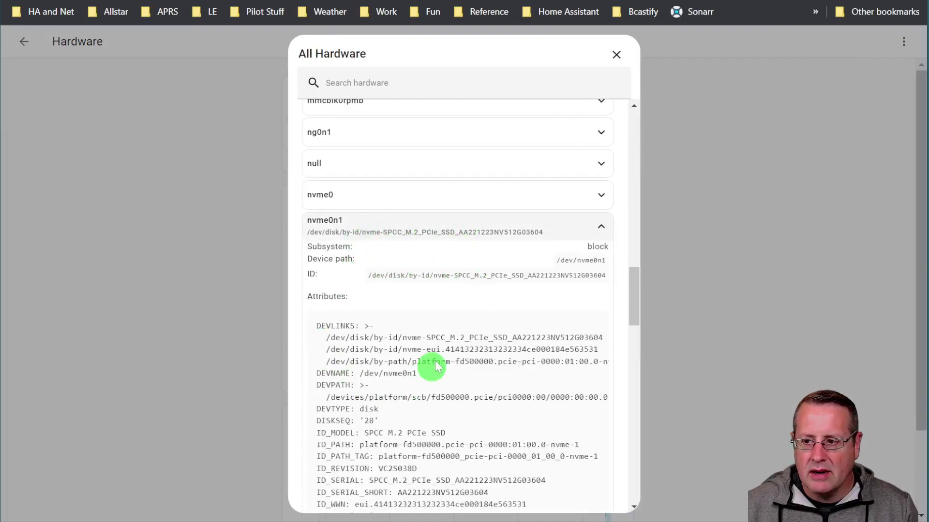
key(ctrl+plus)
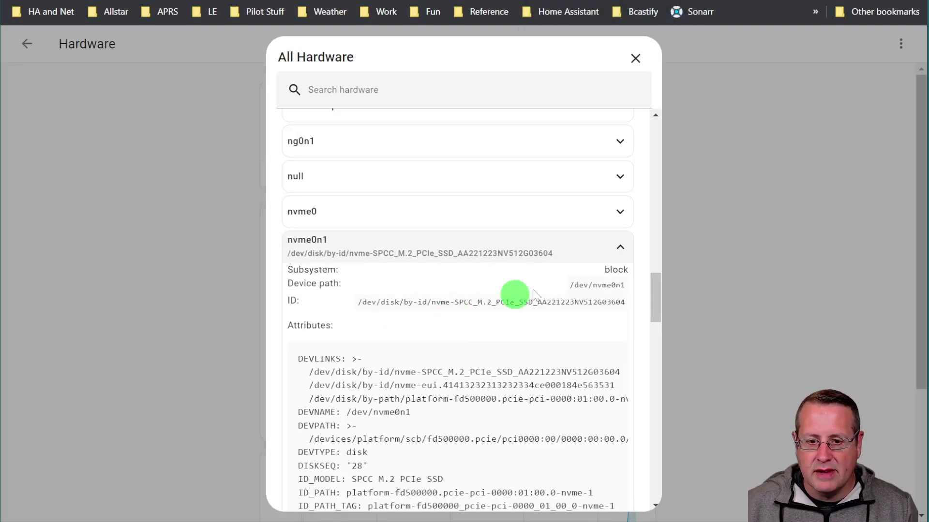
click(637, 66)
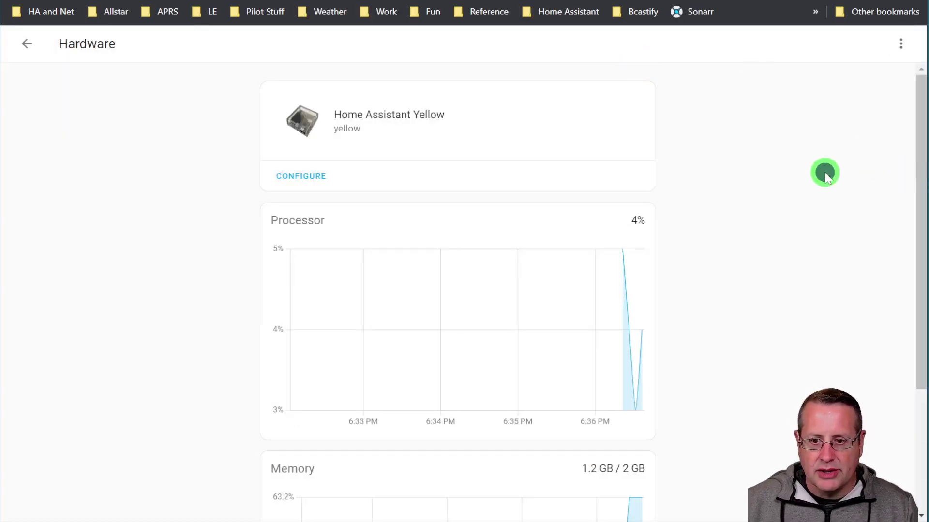
Step: Search the command palette for Storage and go to the Storage page
text(cstor)
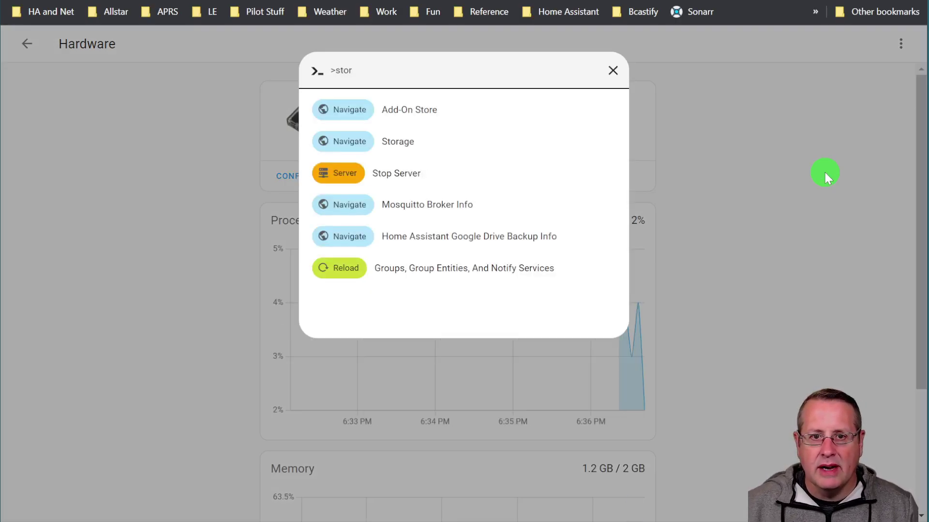
text(ea)
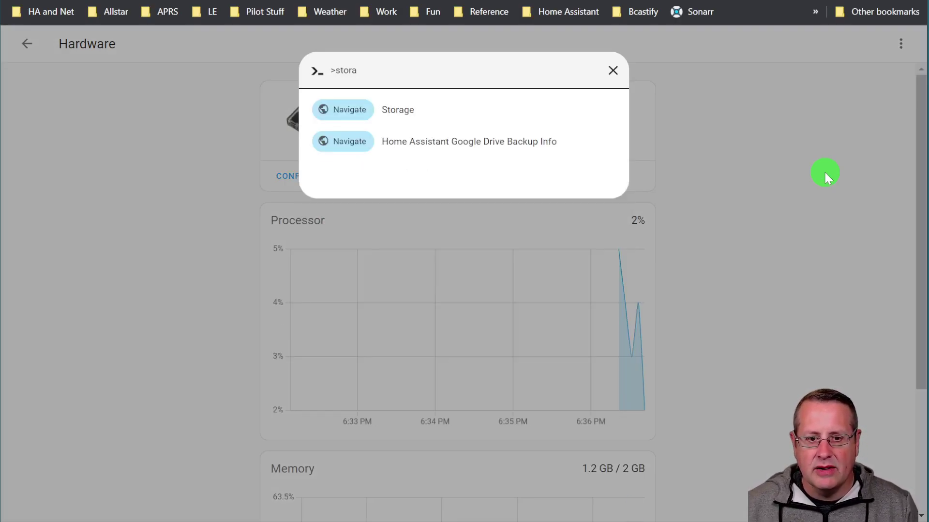
click(378, 126)
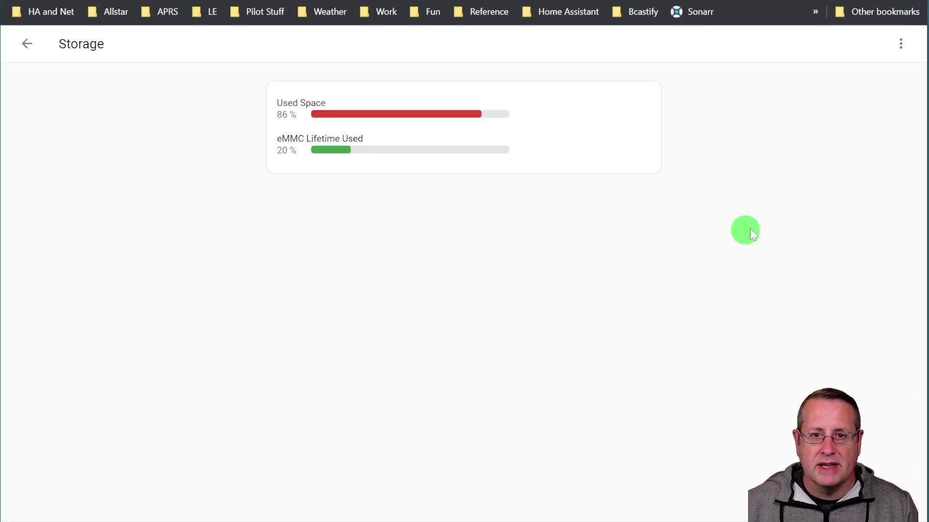
Step: Use Move datadisk to move the data disk to /dev/nvme0n1
click(900, 45)
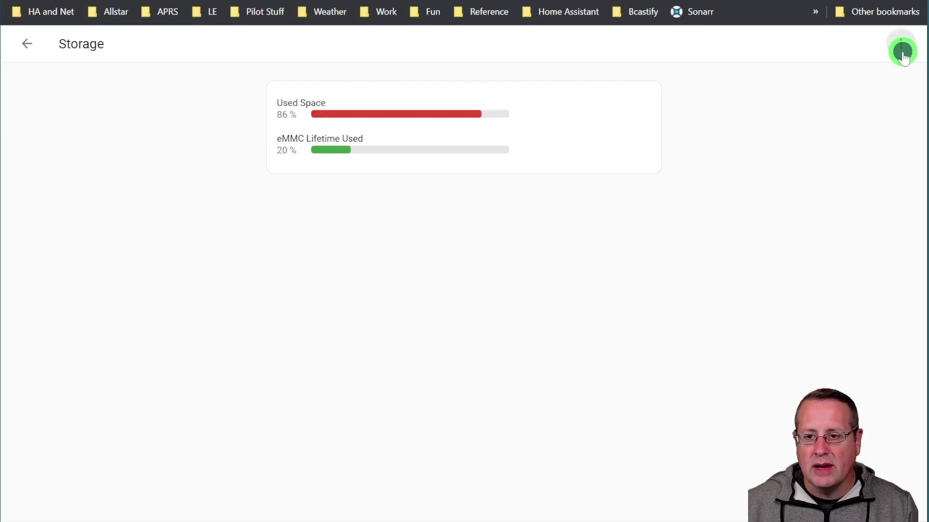
click(881, 84)
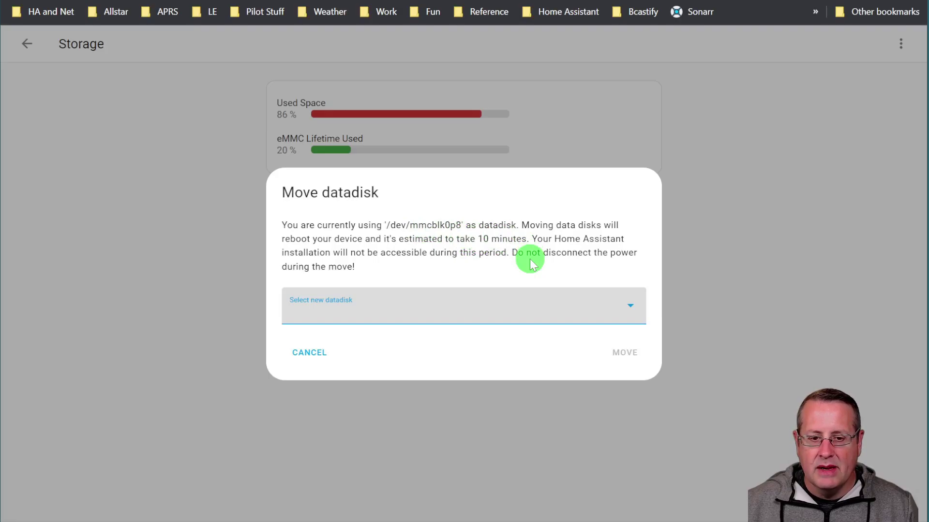
click(568, 303)
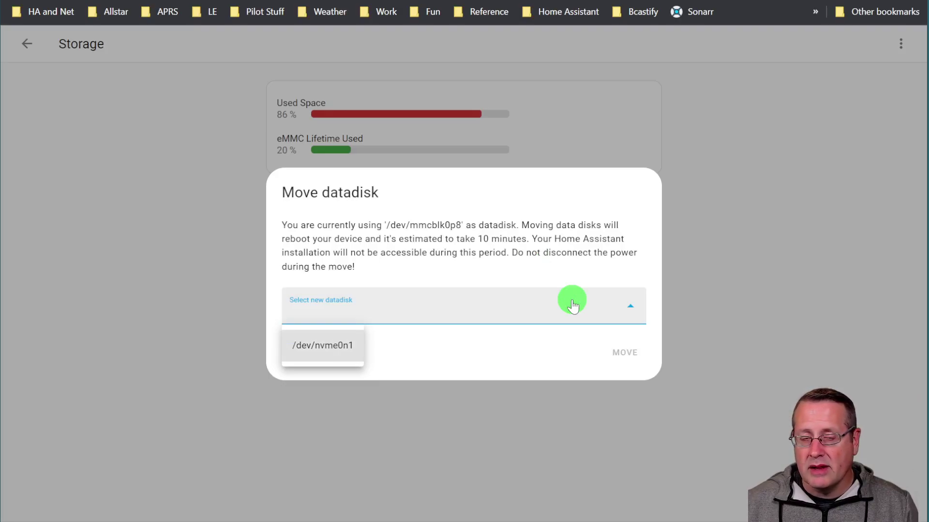
click(346, 354)
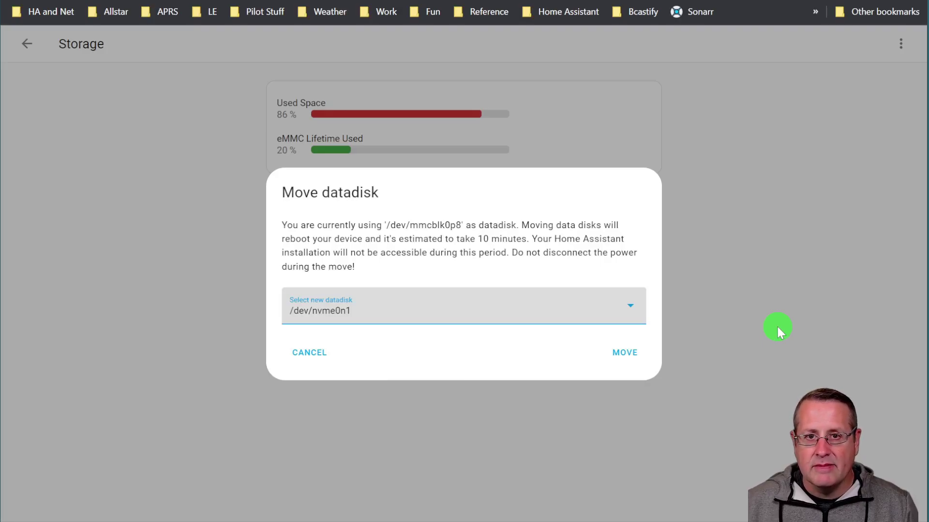
click(629, 358)
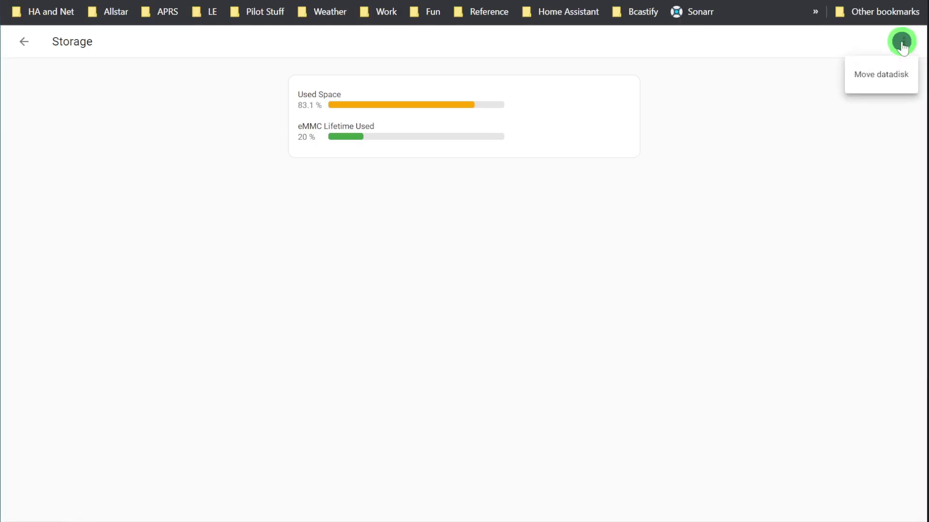
Step: Reopen Move datadisk and see that no suitable storage is found
click(879, 76)
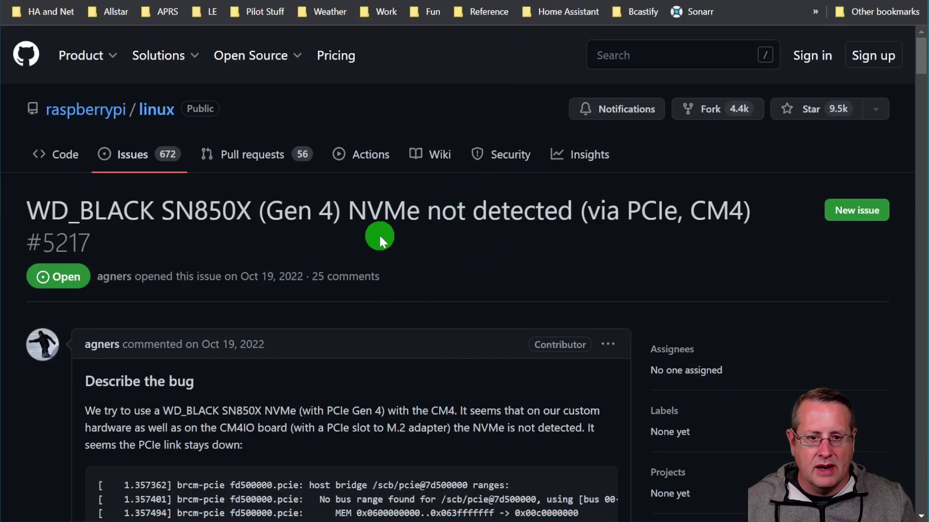
Step: Read GitHub issue #5217 down to the comment about NVMe boot timeouts on CM4IO
scroll(396, 241, down, 8)
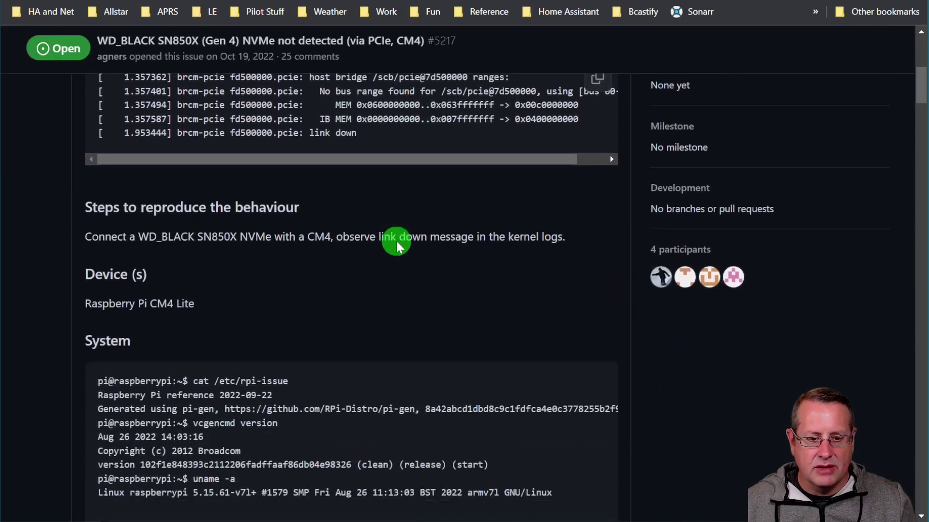
scroll(396, 241, down, 15)
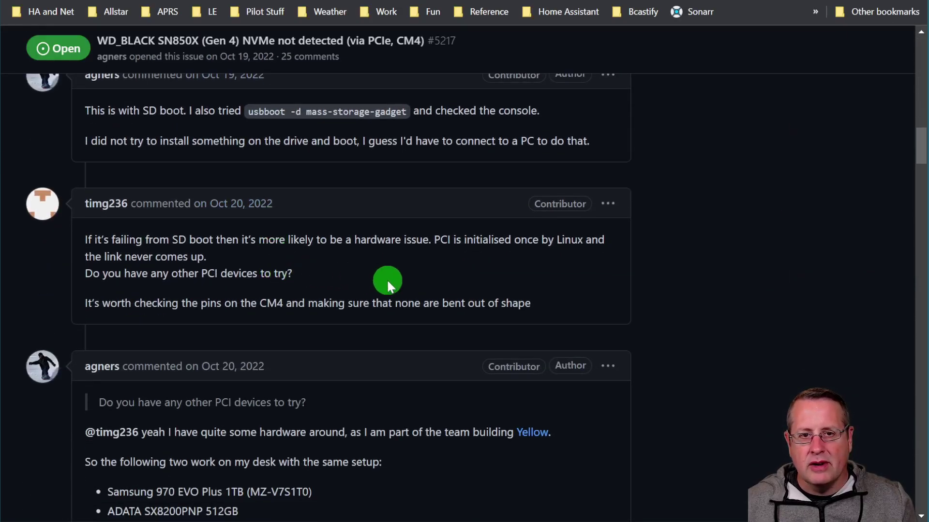
scroll(420, 286, down, 9)
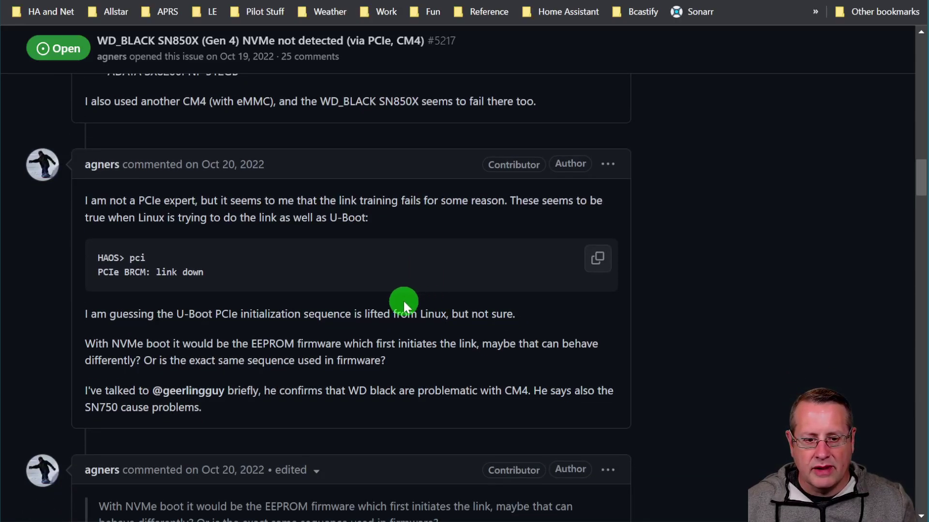
scroll(435, 310, down, 5)
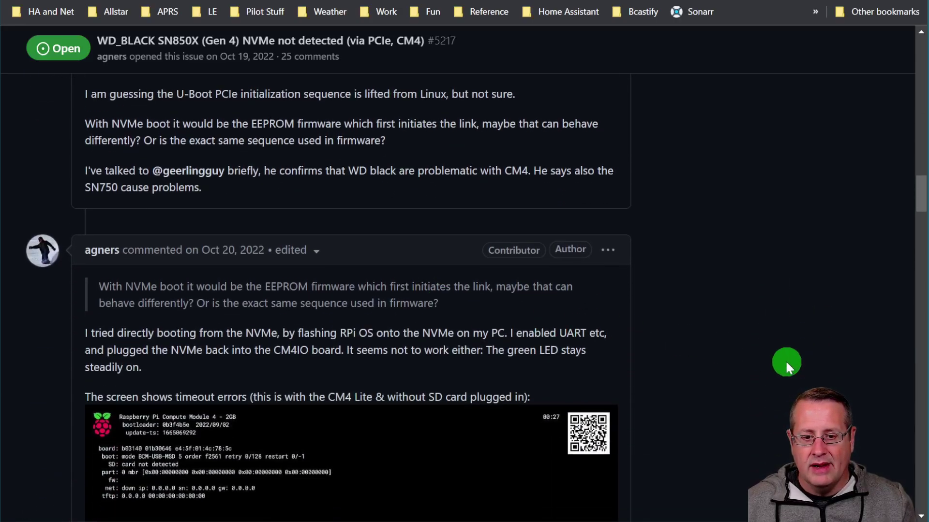
scroll(755, 357, down, 2)
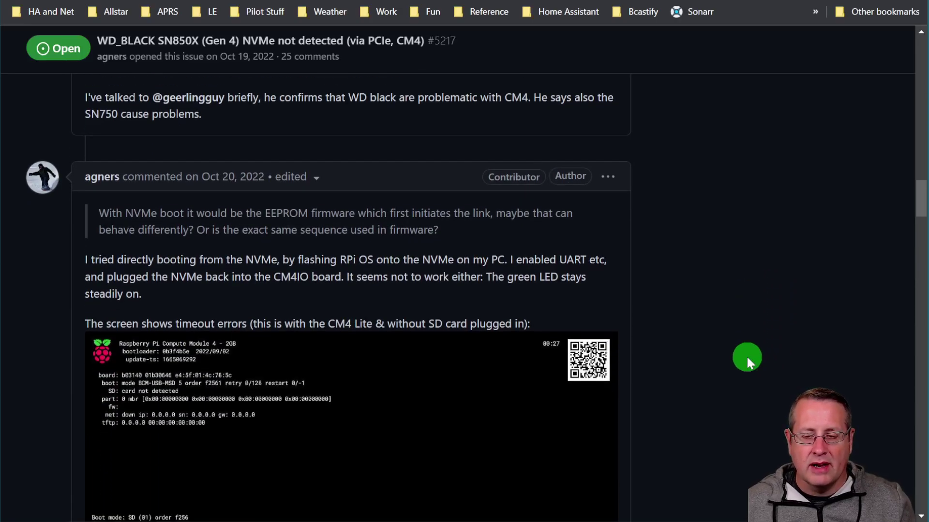